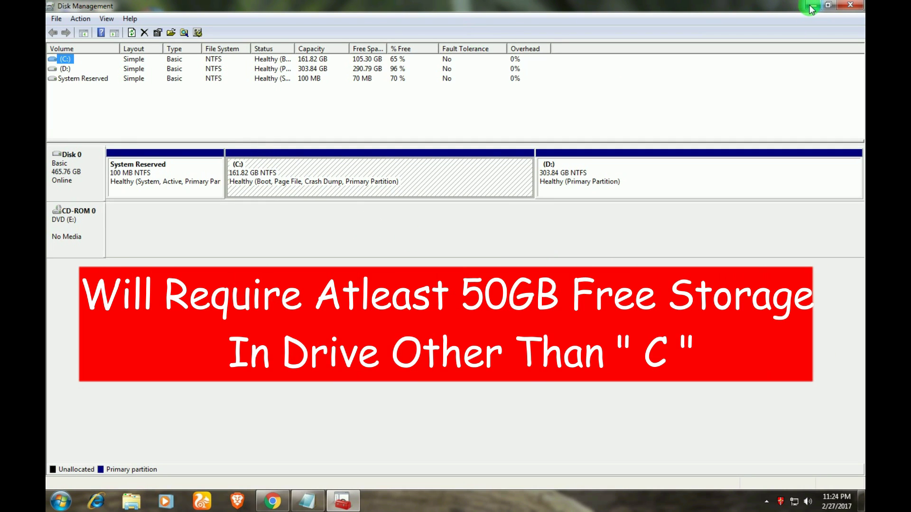
Step: Shrink the D: volume by 50000 MB
click(68, 71)
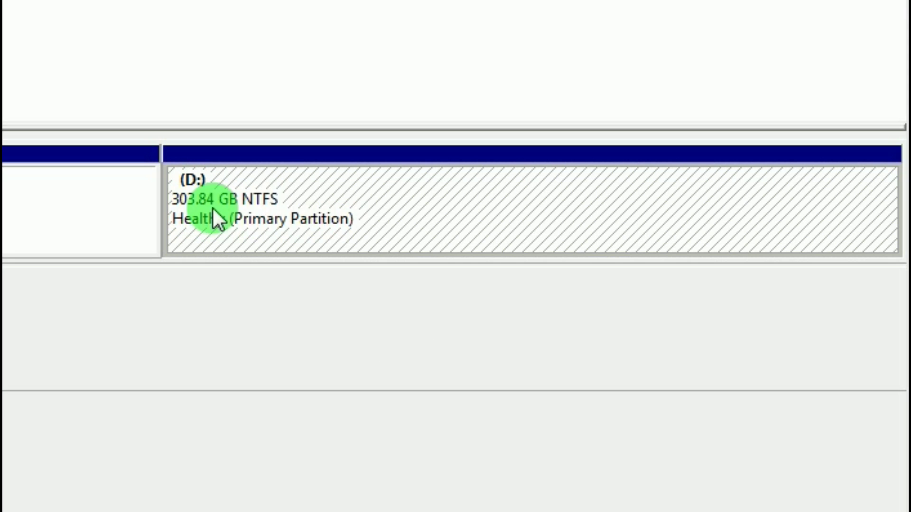
right_click(292, 207)
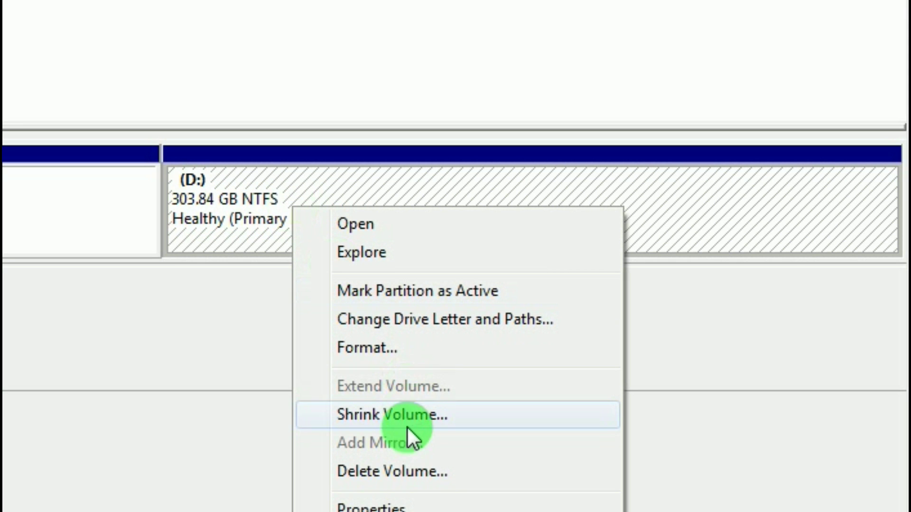
click(407, 413)
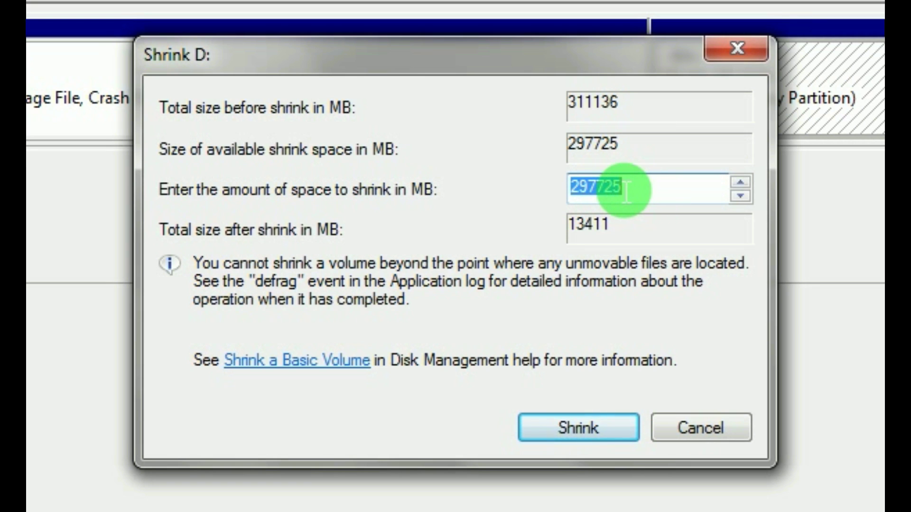
text(50000)
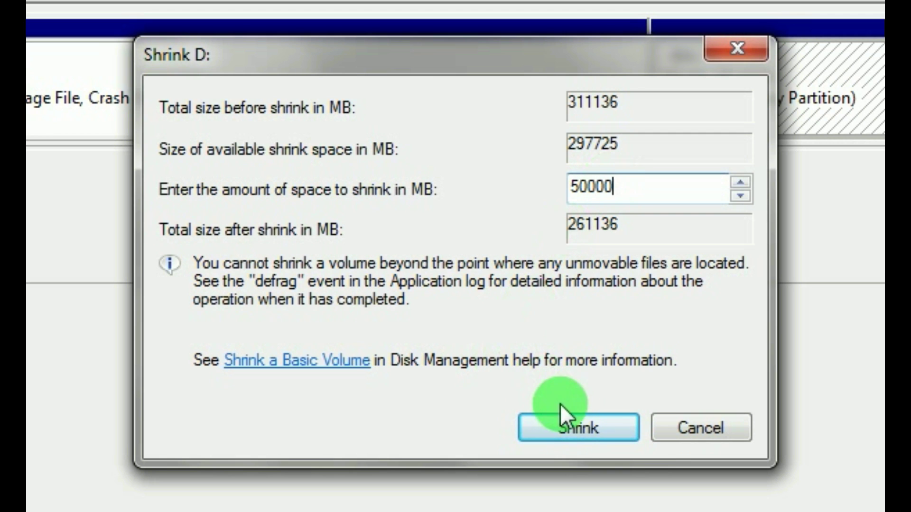
click(570, 426)
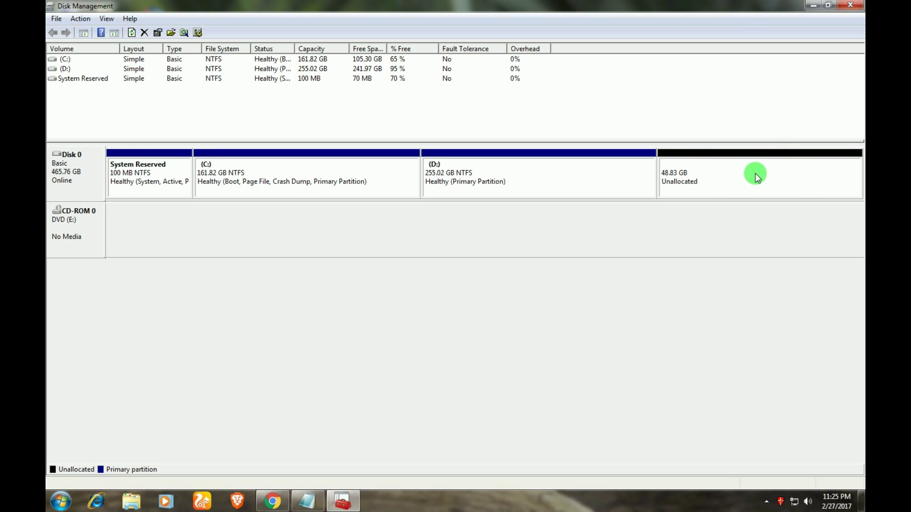
Step: Start a new simple volume on the unallocated space of Disk 0, keeping its size at 50000 MB
click(697, 174)
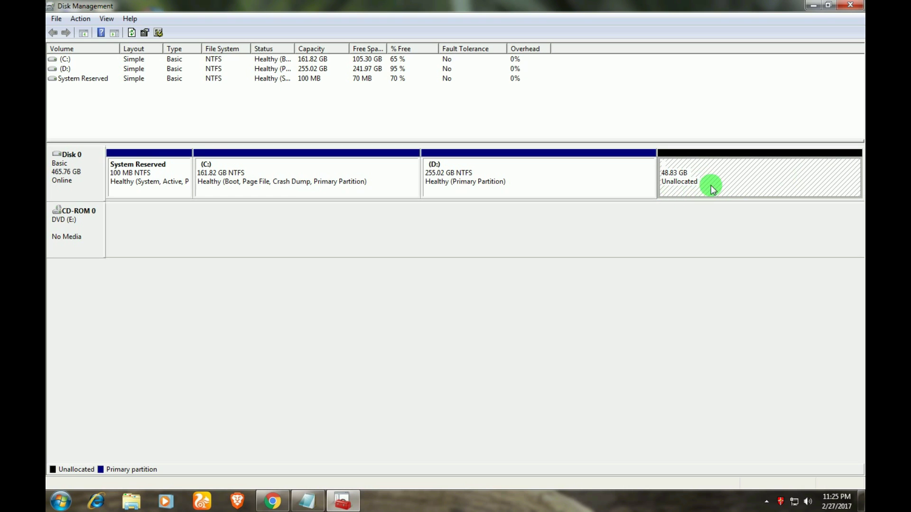
right_click(721, 175)
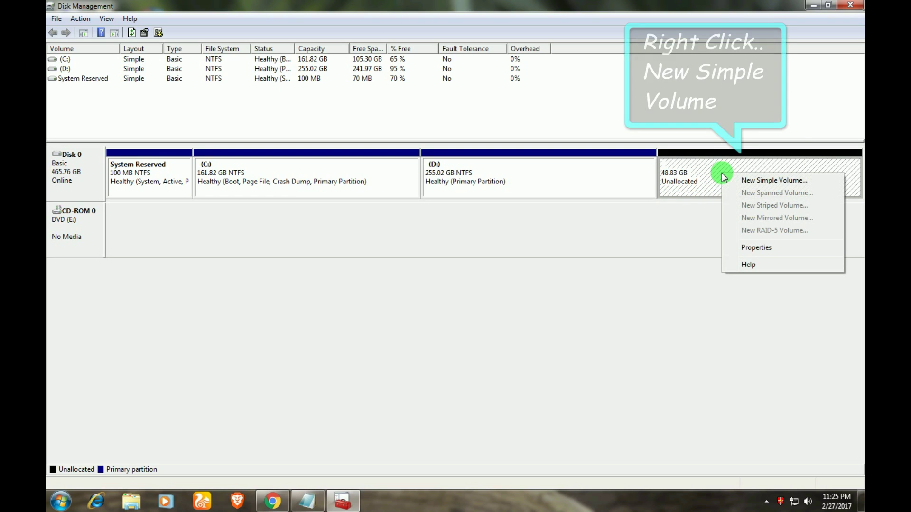
click(759, 181)
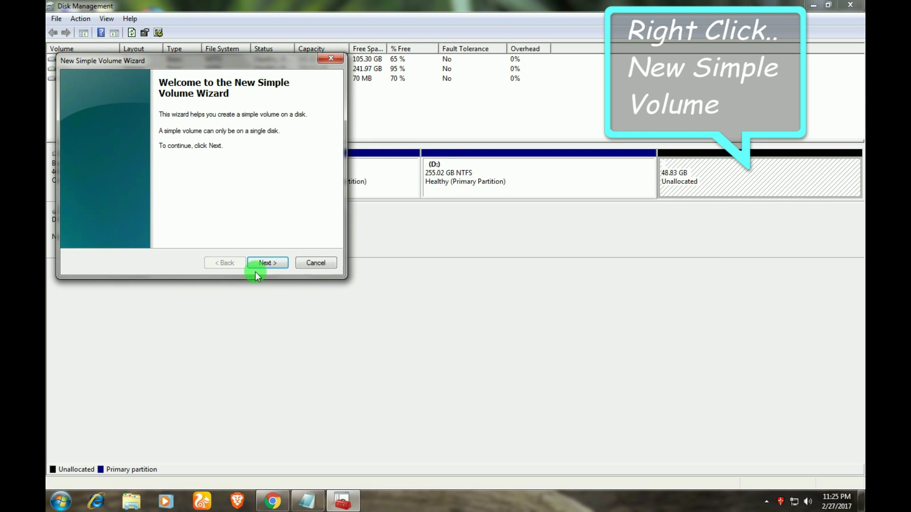
drag(244, 60, 489, 120)
click(514, 323)
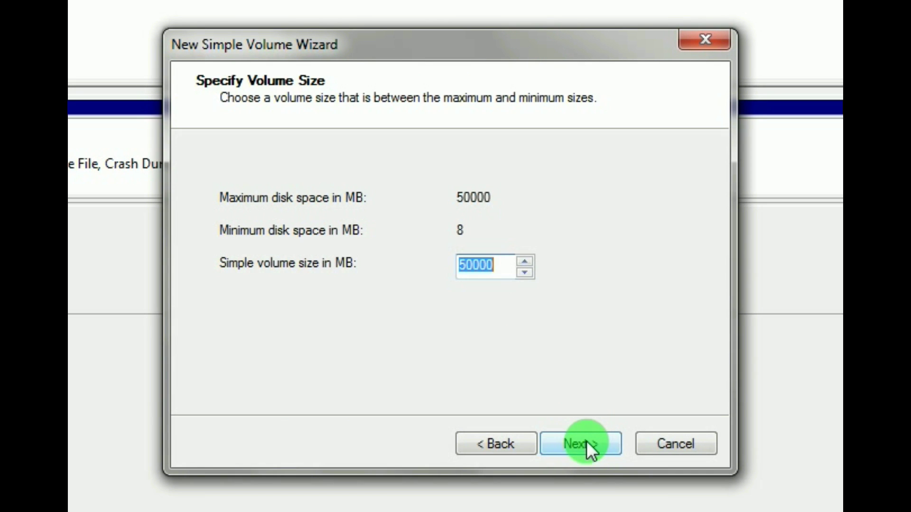
click(586, 441)
Step: Assign drive letter R to the new volume
click(555, 208)
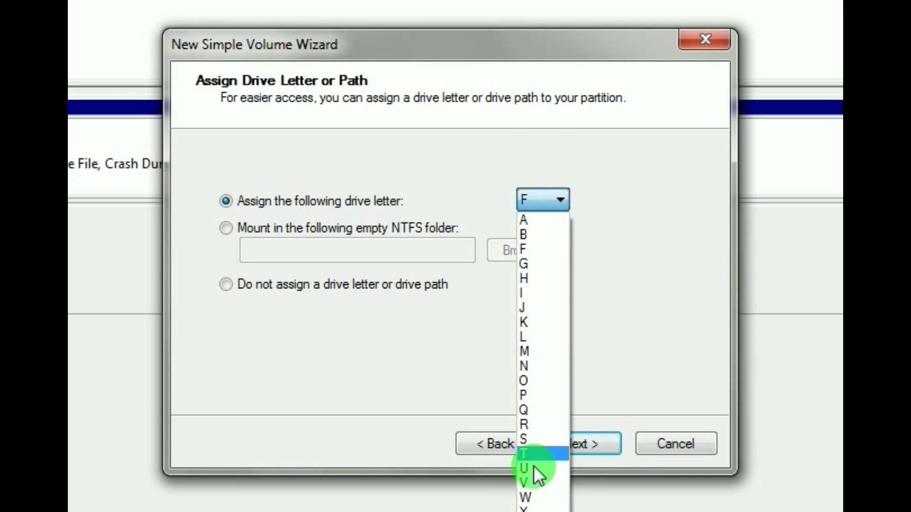
click(536, 420)
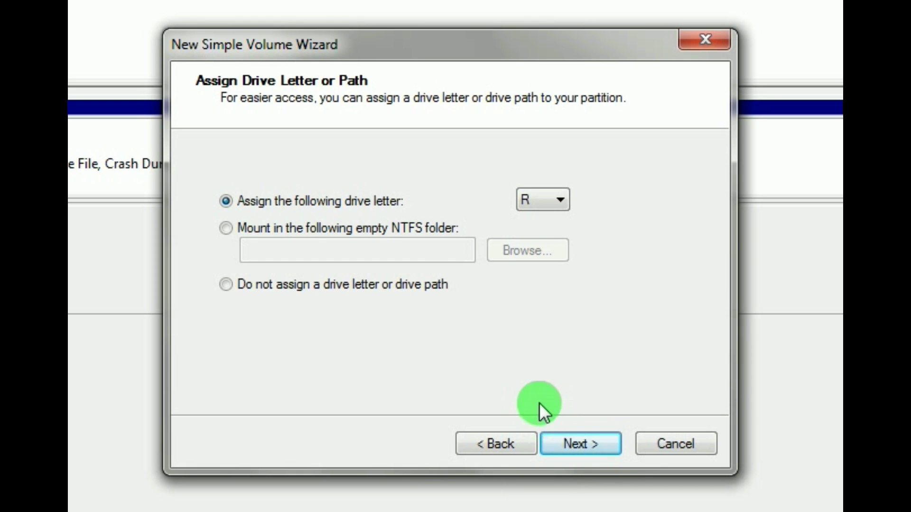
click(582, 437)
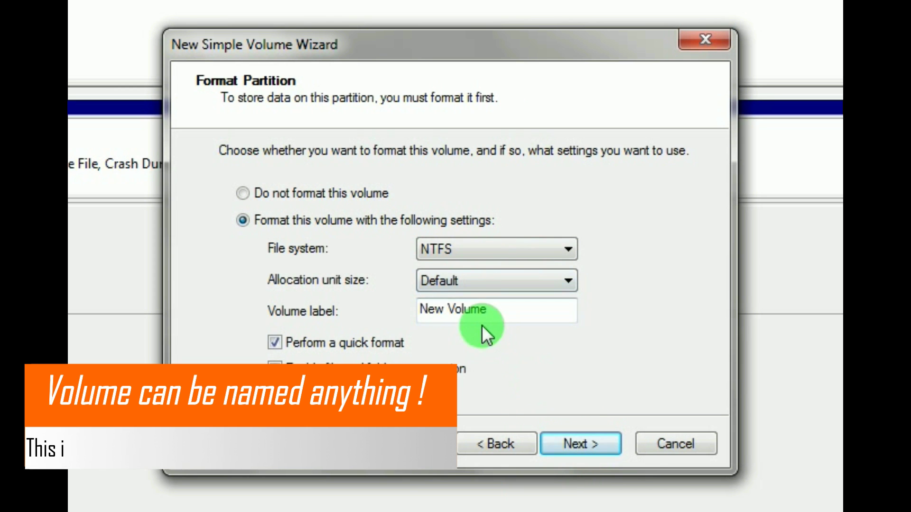
Step: Label the new volume Remix OS 6.0, keep the NTFS quick format settings, and finish creating it
click(544, 321)
key(BackSpace)
key(BackSpace)
key(BackSpace)
key(BackSpace)
key(BackSpace)
key(BackSpace)
key(BackSpace)
key(BackSpace)
key(BackSpace)
key(BackSpace)
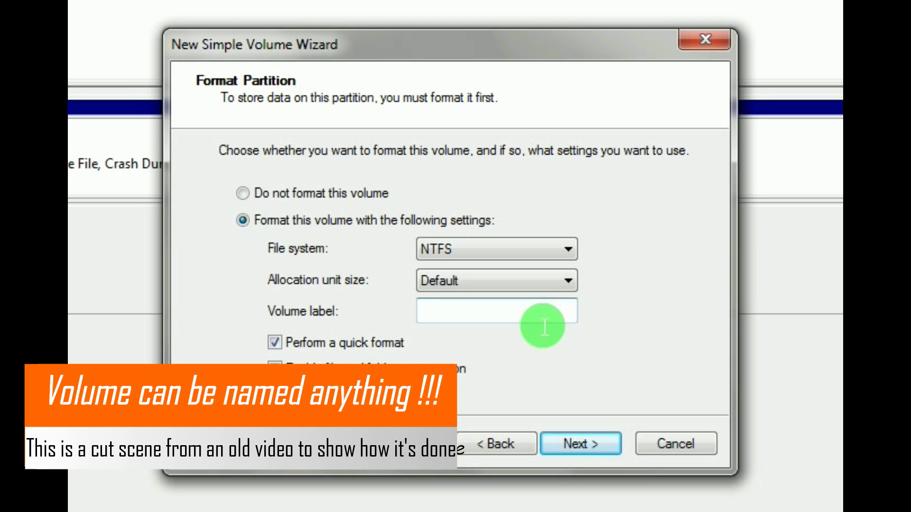
text(Remix OS)
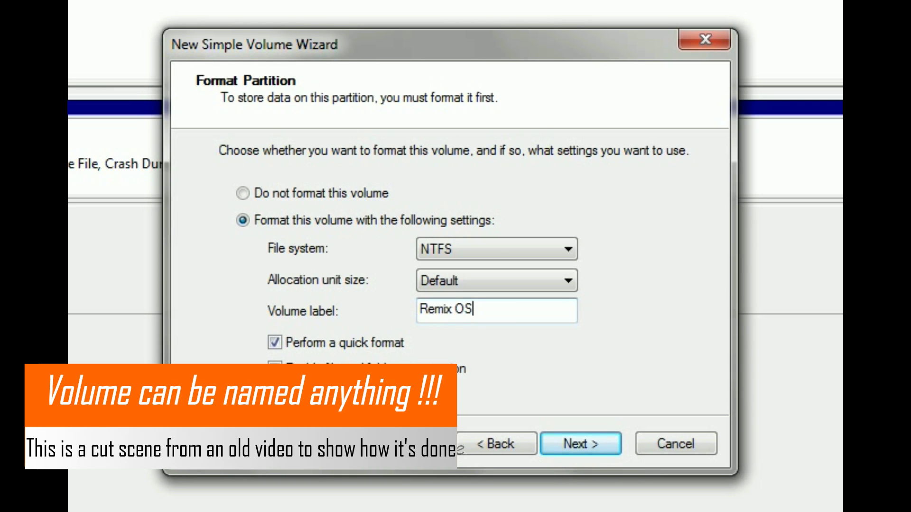
text( 6.0)
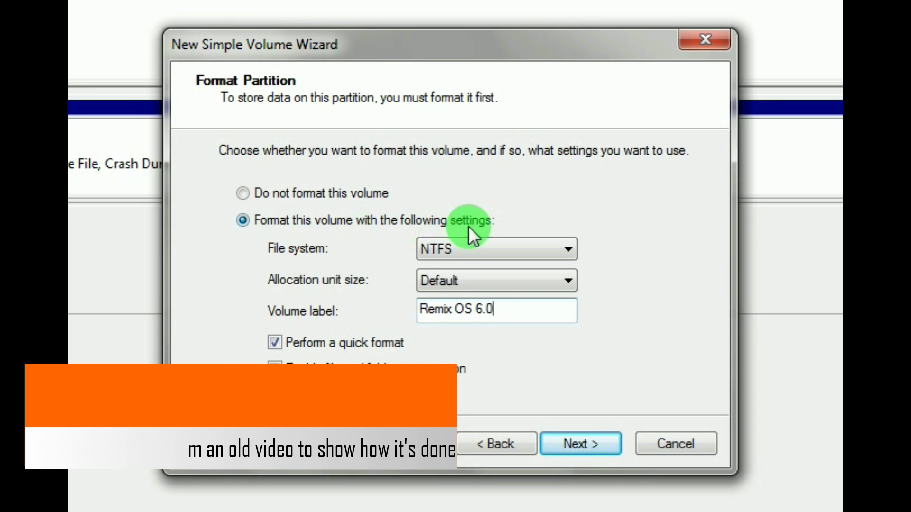
click(579, 442)
click(580, 442)
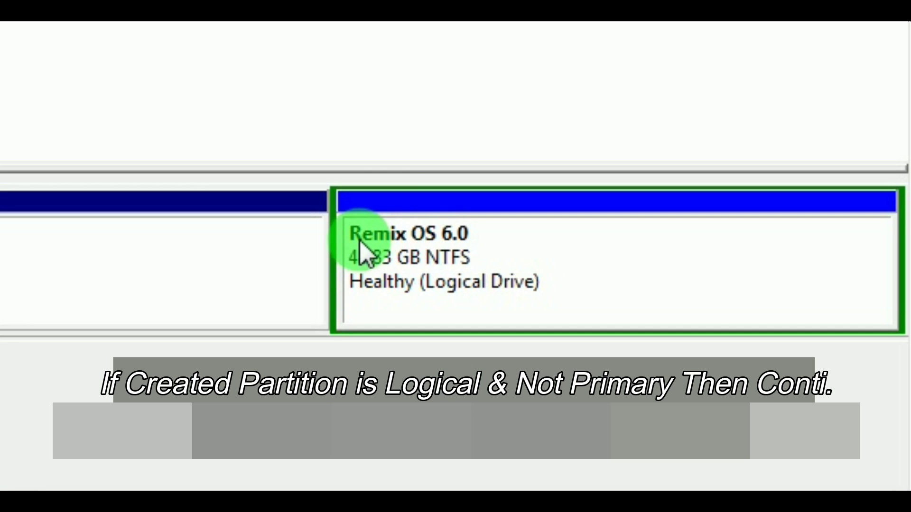
Step: Close Disk Management and launch AOMEI Partition Assistant from the desktop
click(667, 170)
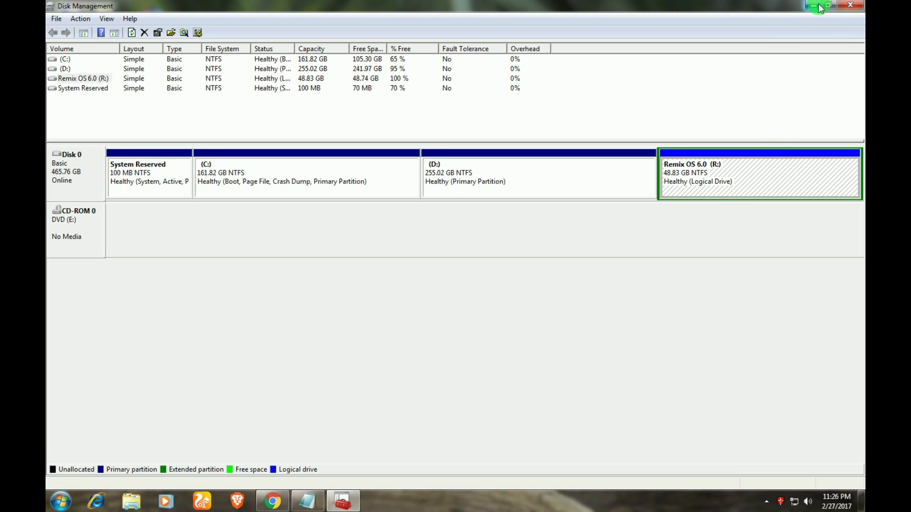
click(849, 5)
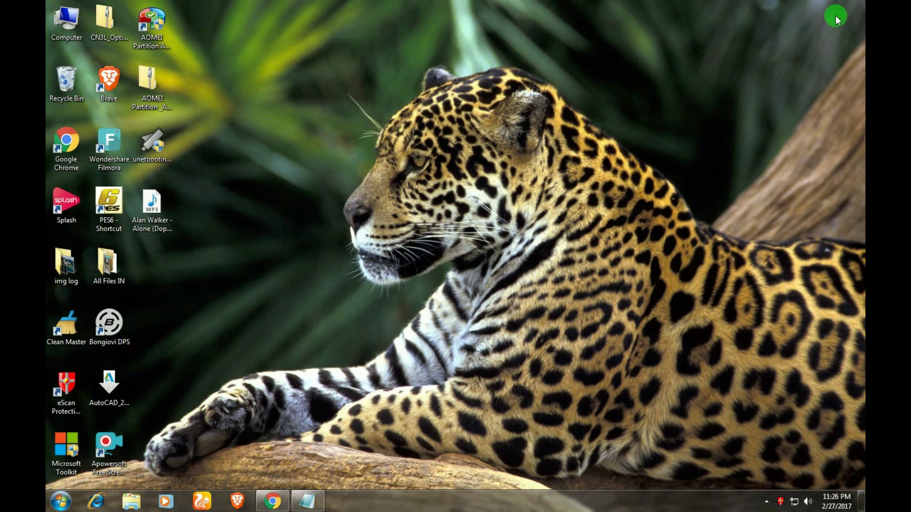
click(152, 25)
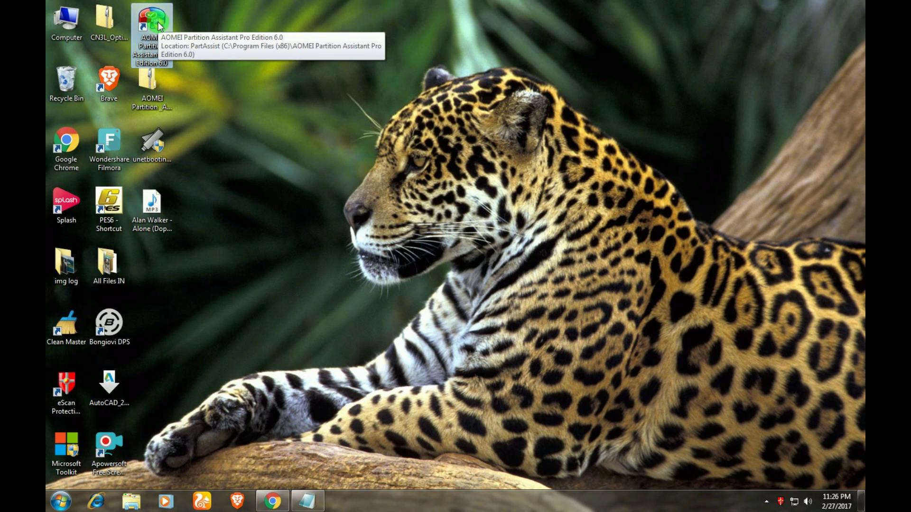
double_click(158, 27)
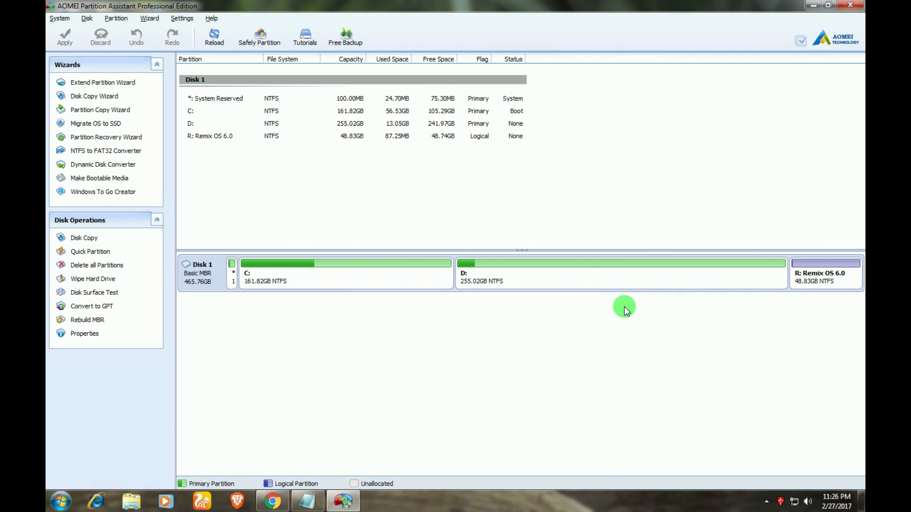
Step: Queue the conversion of the Remix OS 6.0 (R:) partition from logical to primary
click(815, 281)
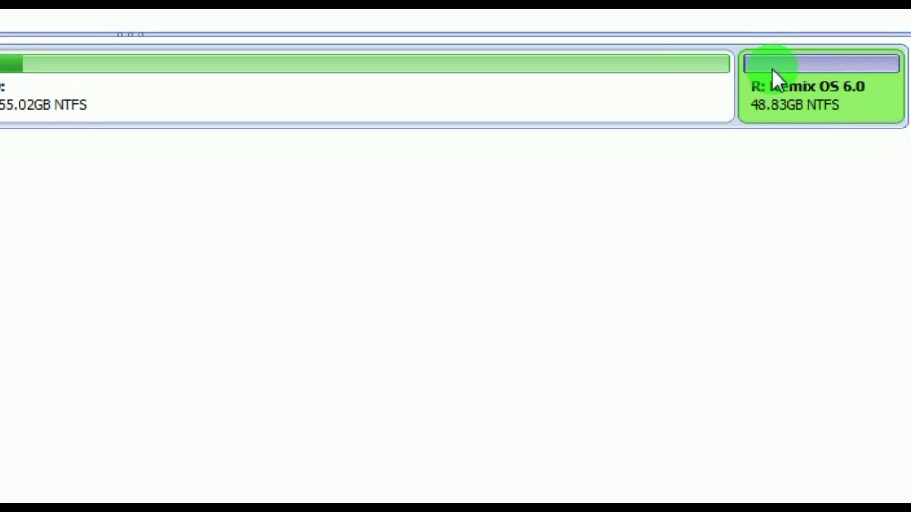
right_click(784, 78)
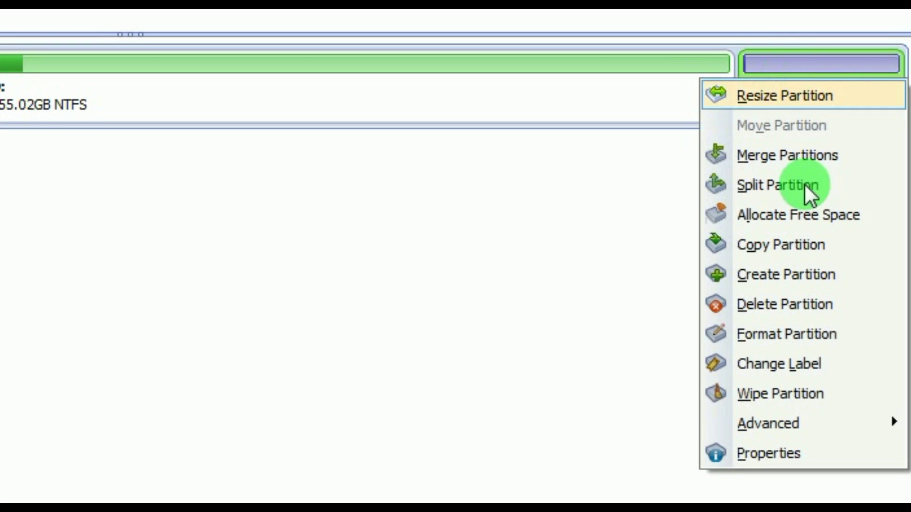
mouse_move(817, 417)
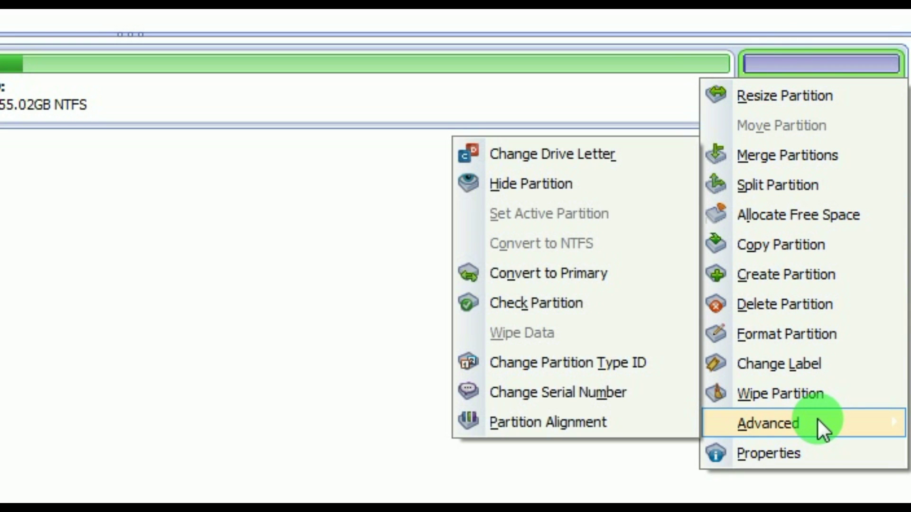
click(584, 279)
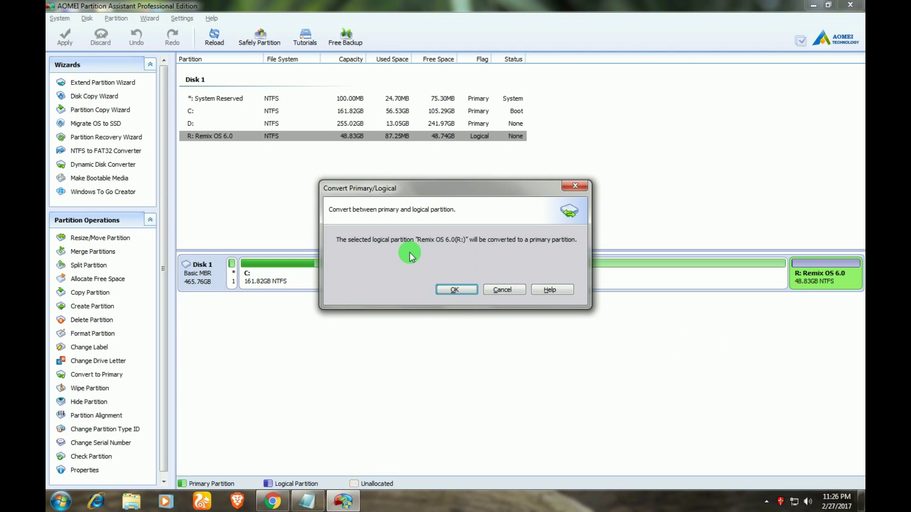
click(456, 289)
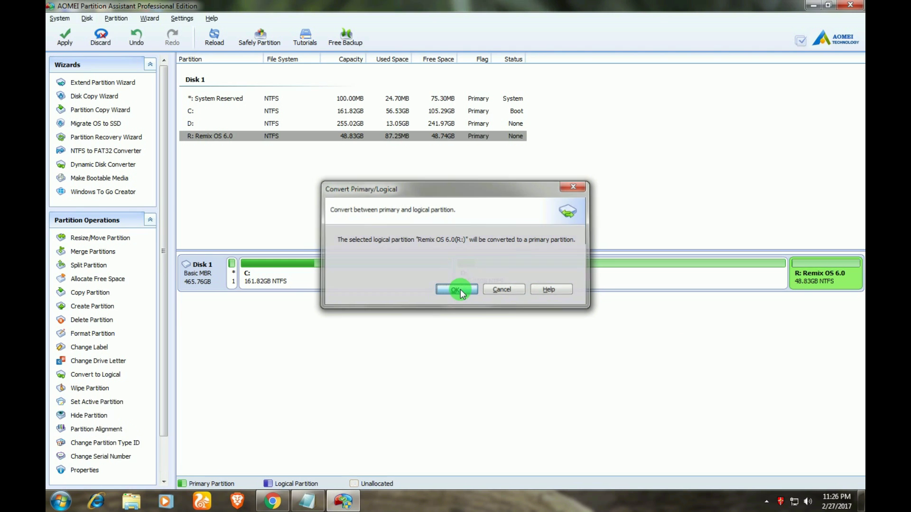
Step: Apply the pending partition conversion, confirm its start, and dismiss the completion message
click(67, 39)
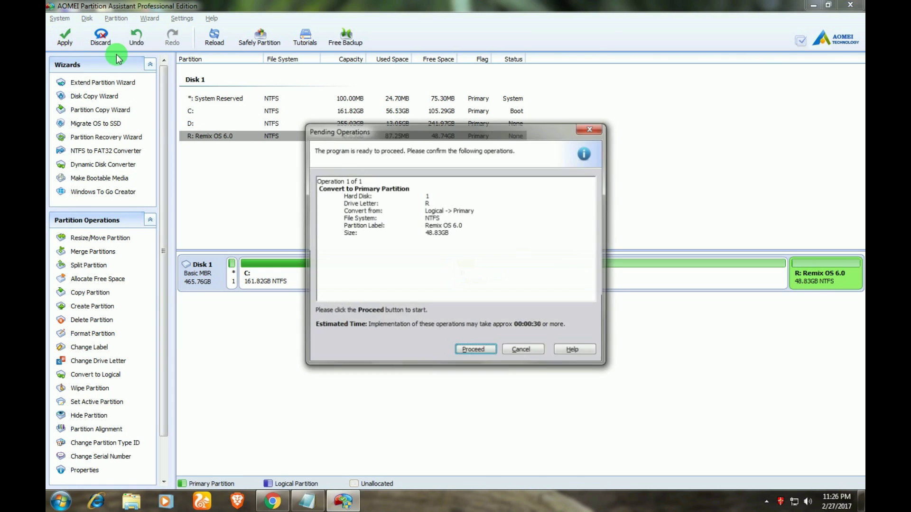
click(476, 351)
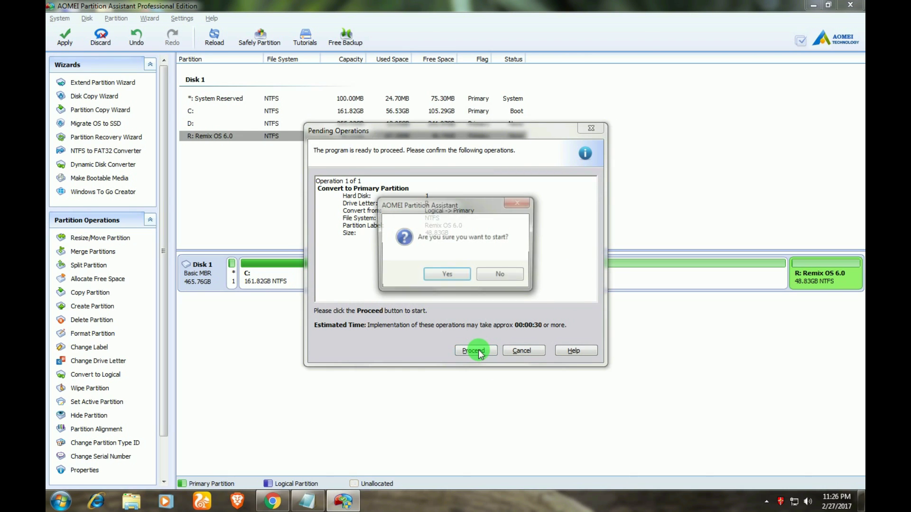
click(456, 276)
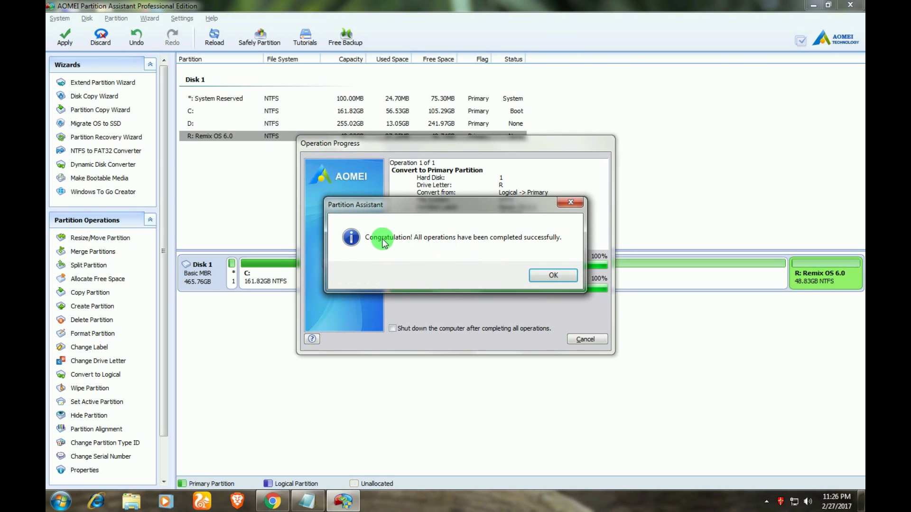
click(550, 277)
click(826, 274)
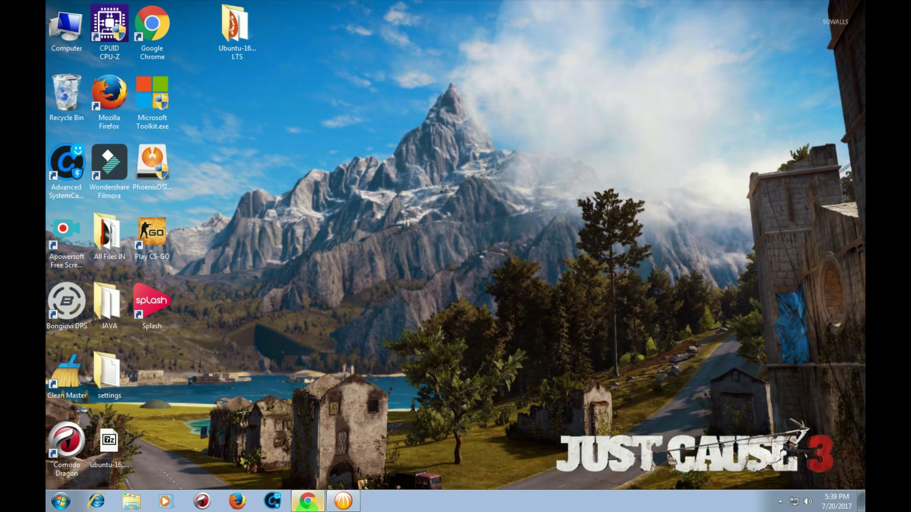
Step: Switch to Chrome, find the BitTorrent links on Ubuntu's Alternative downloads page, and download and keep the Ubuntu 16.04.2 Desktop (64-bit) torrent
click(308, 501)
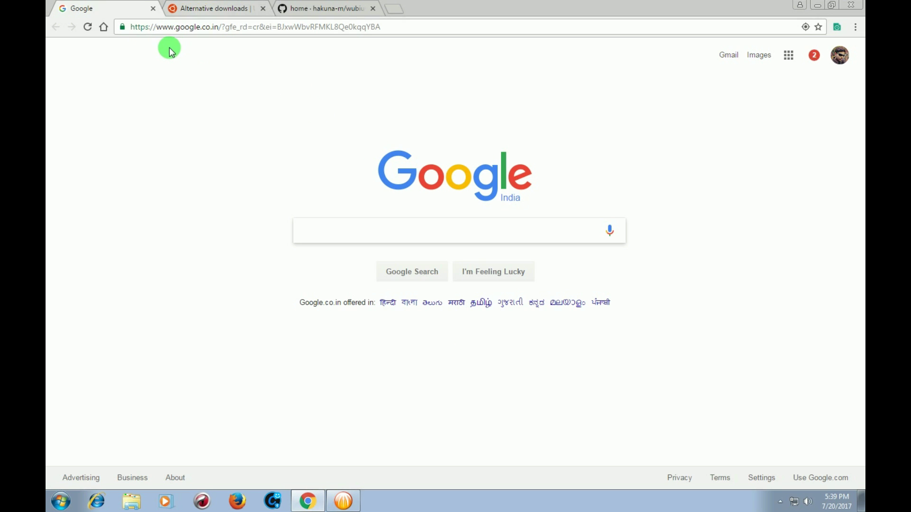
click(204, 8)
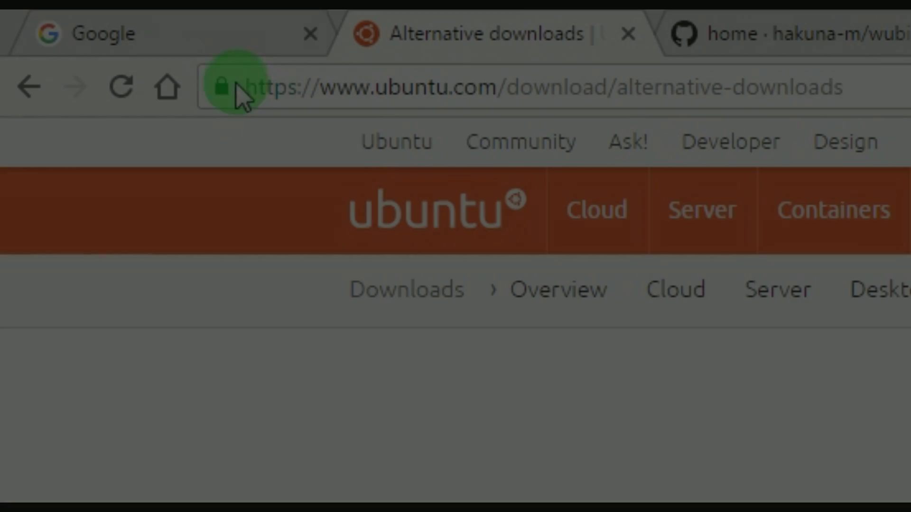
click(243, 87)
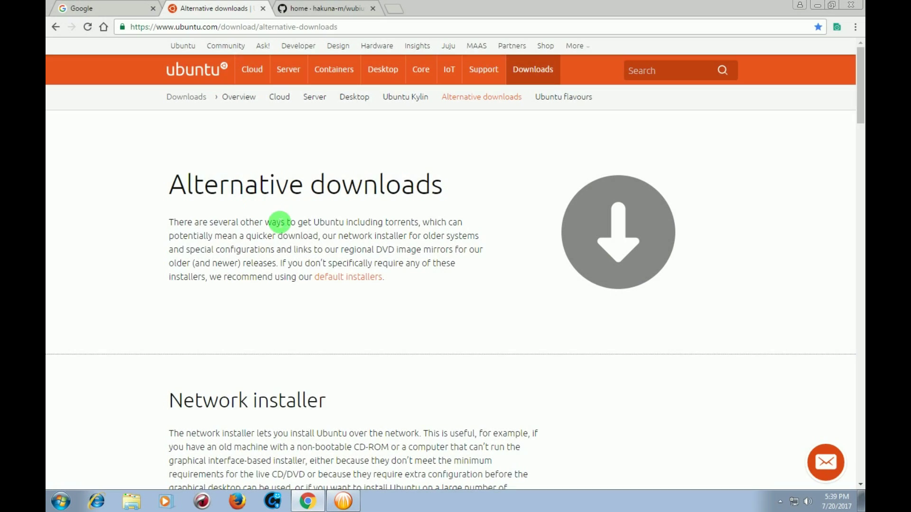
scroll(290, 234, down, 3)
scroll(294, 241, down, 7)
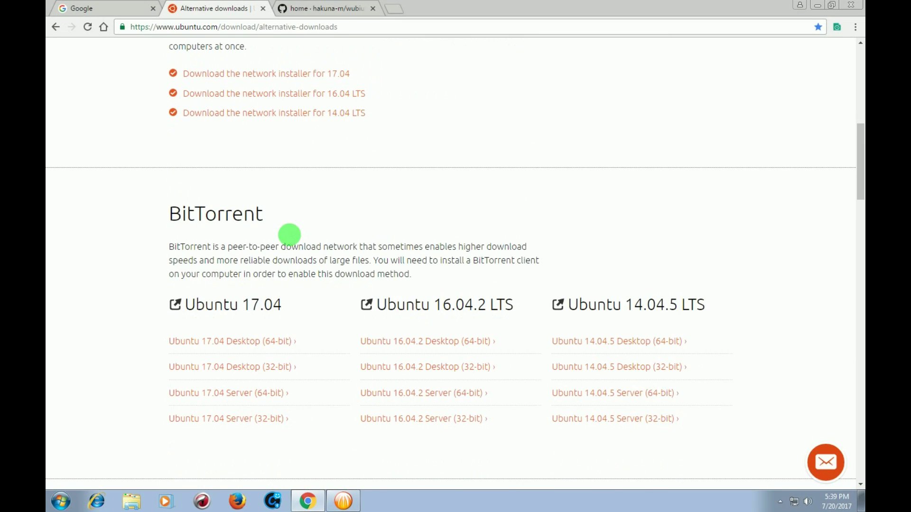
scroll(291, 240, down, 2)
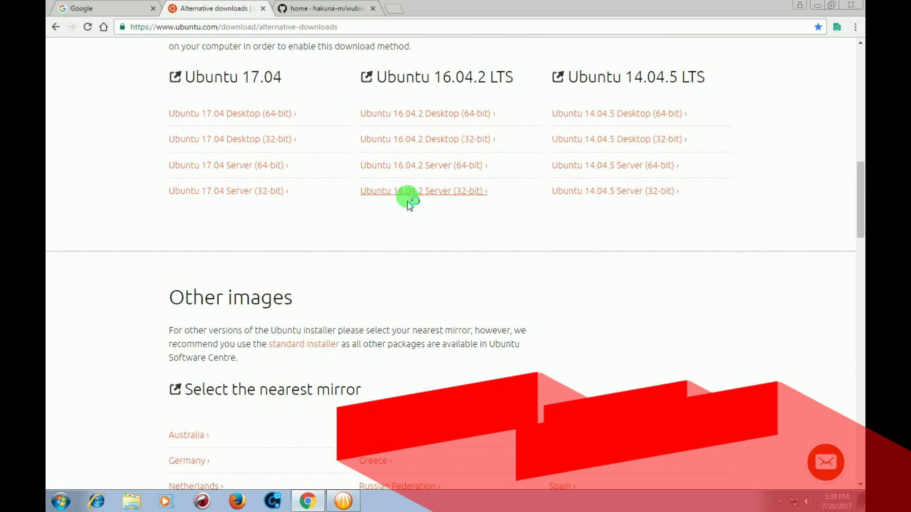
scroll(417, 209, up, 1)
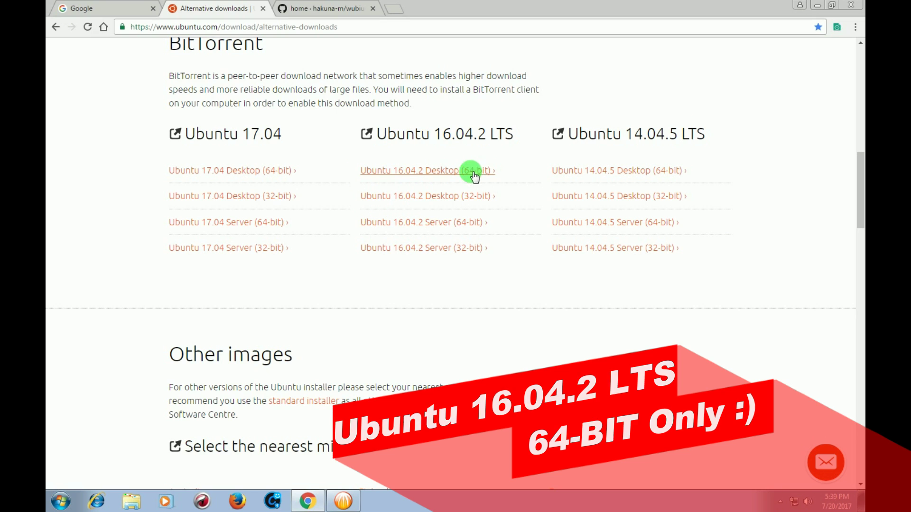
click(444, 175)
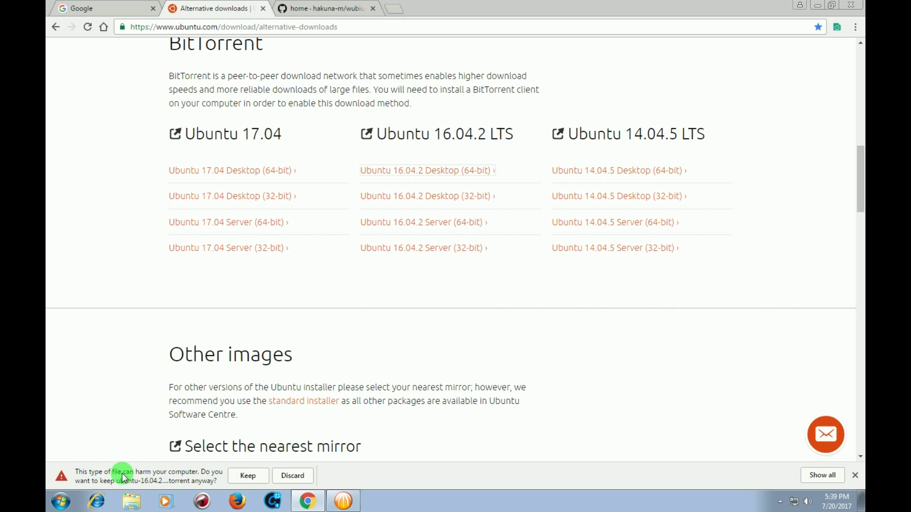
click(243, 477)
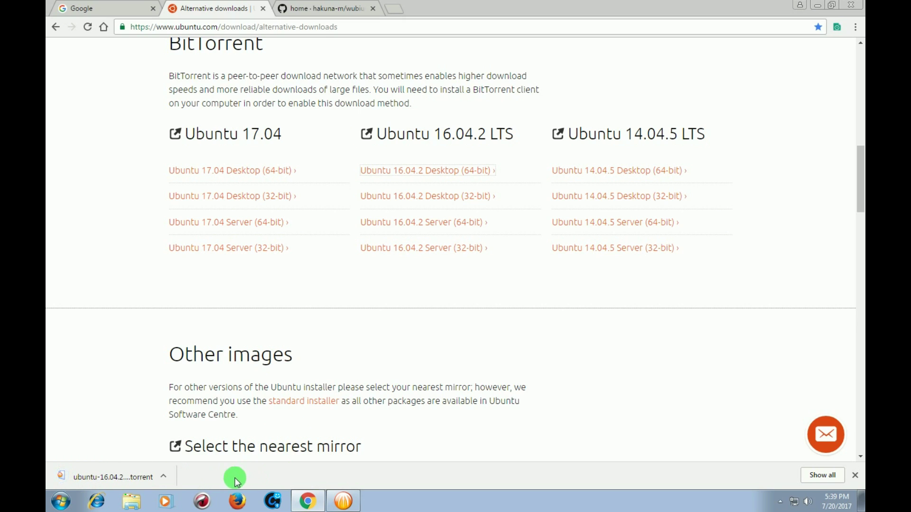
Step: Open the downloaded torrent in BitComet, dismiss the torrent history notice, and start downloading ubuntu-16.04.2-desktop-amd64.iso to C:\Downloads
click(127, 477)
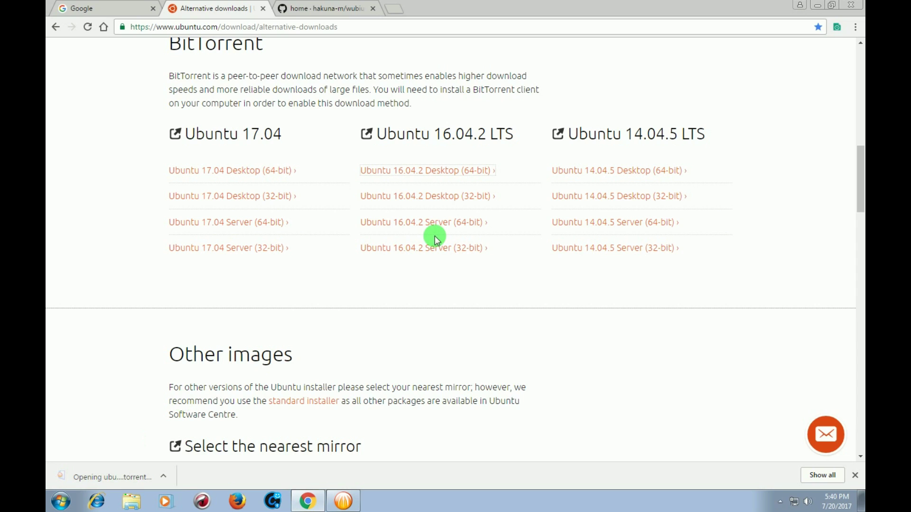
click(817, 7)
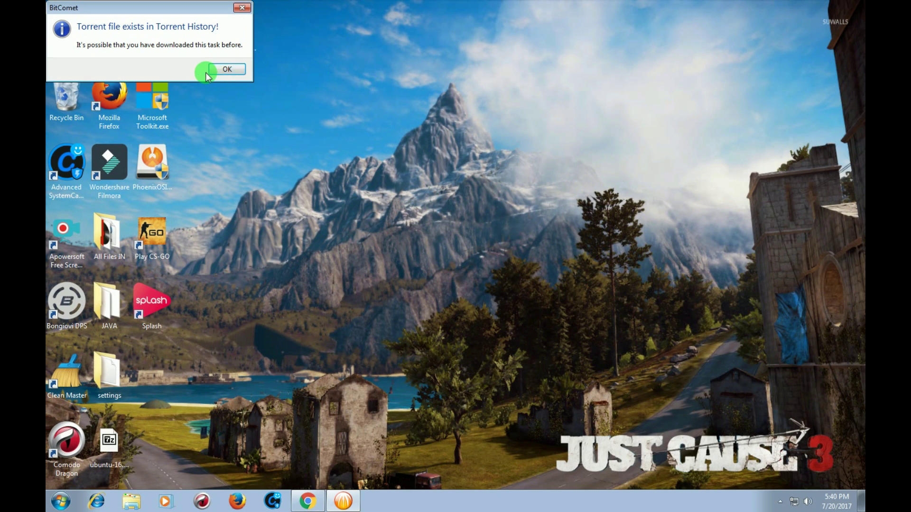
click(226, 69)
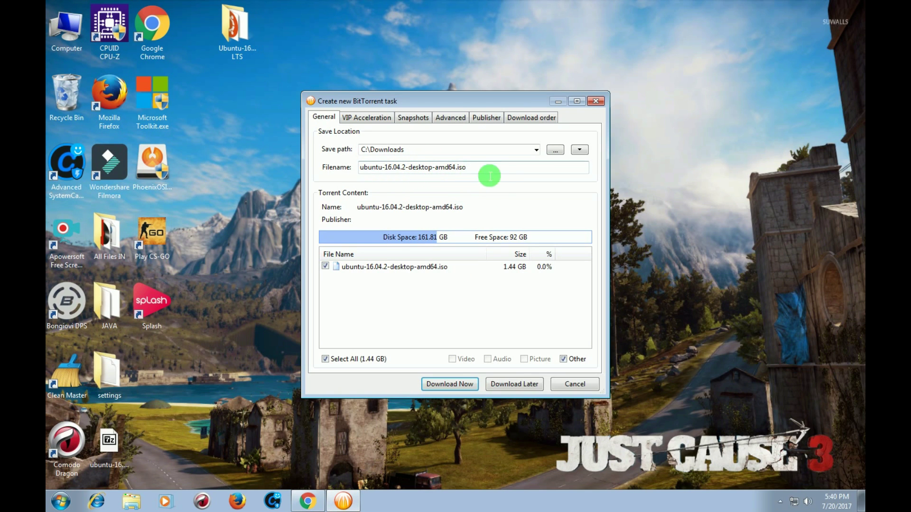
click(346, 504)
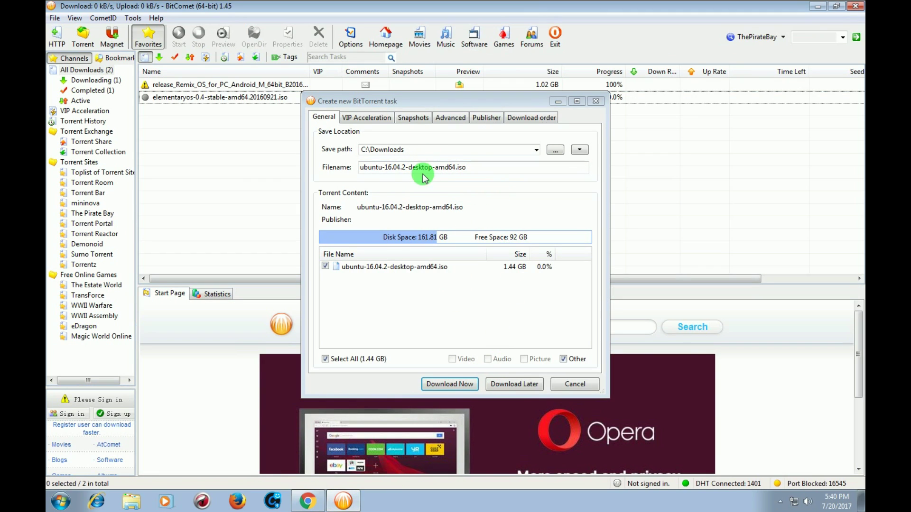
click(460, 385)
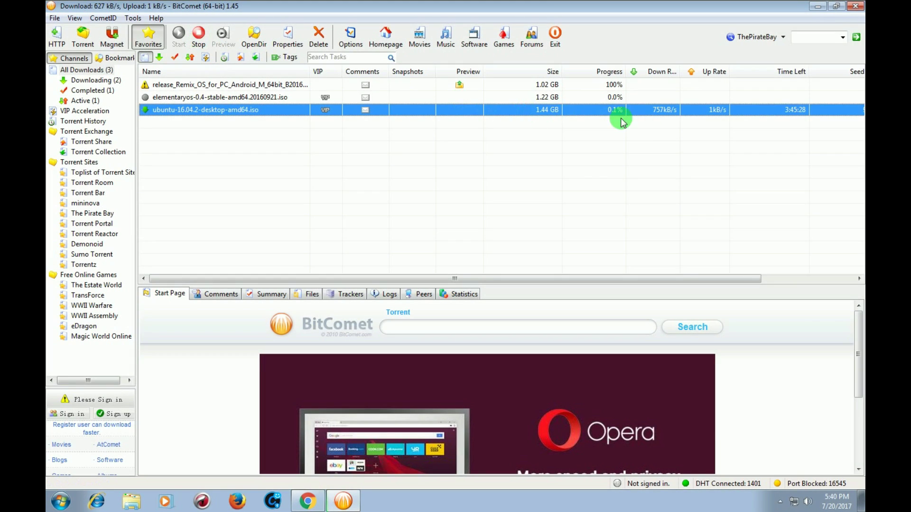
Step: Stop the ubuntu-16.04.2-desktop-amd64.iso download and minimize BitComet to return to the desktop
click(204, 45)
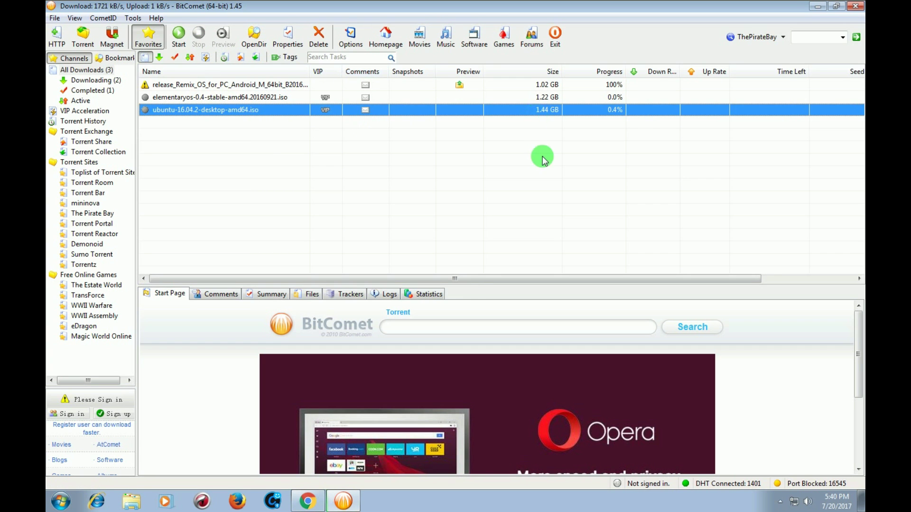
click(817, 8)
click(121, 449)
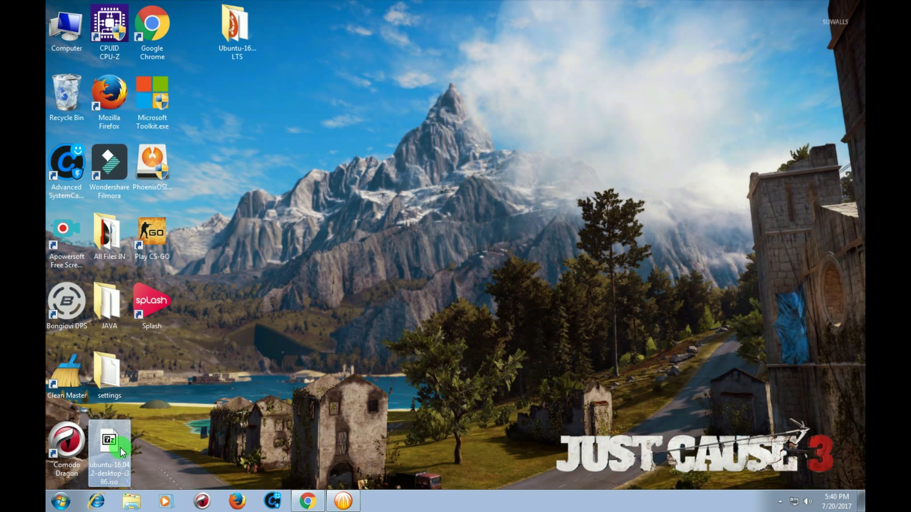
click(201, 384)
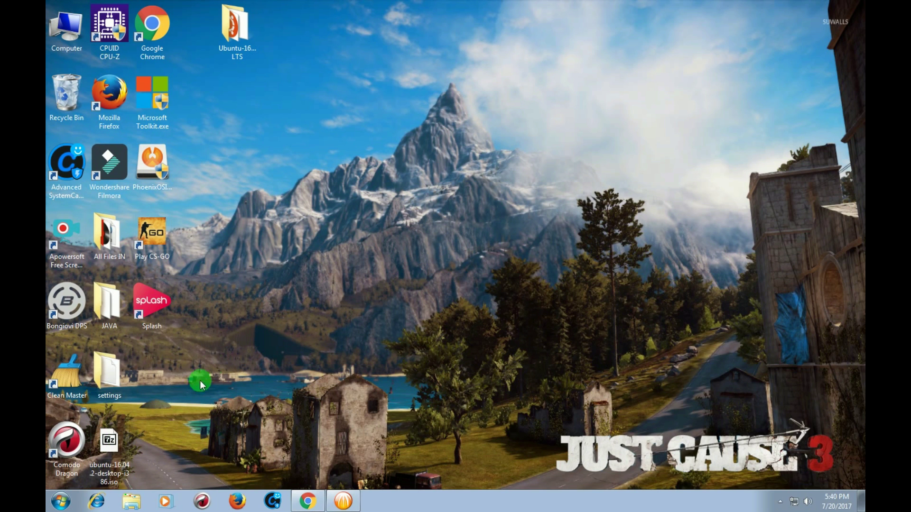
Step: Switch to Chrome, open release 16042r319 from the Wubiuefi wiki on GitHub, and start downloading wubi16042r319.exe
click(313, 503)
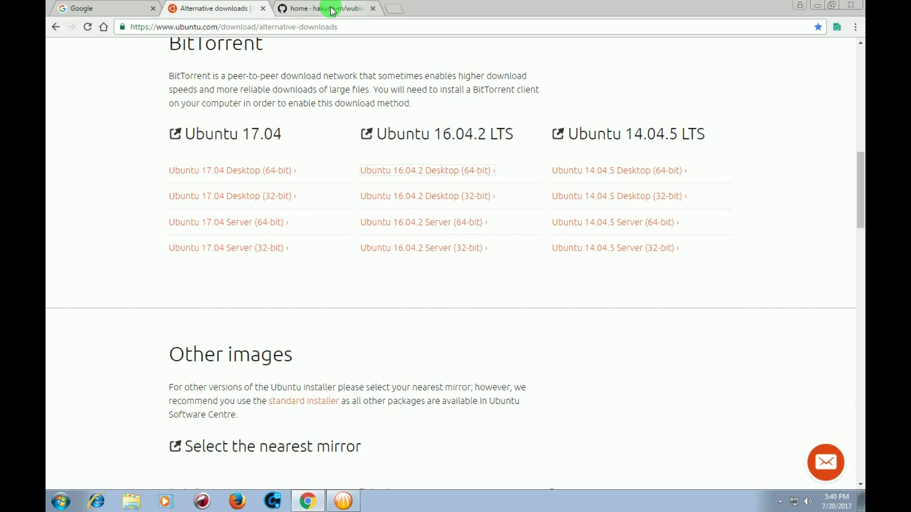
click(344, 8)
click(142, 26)
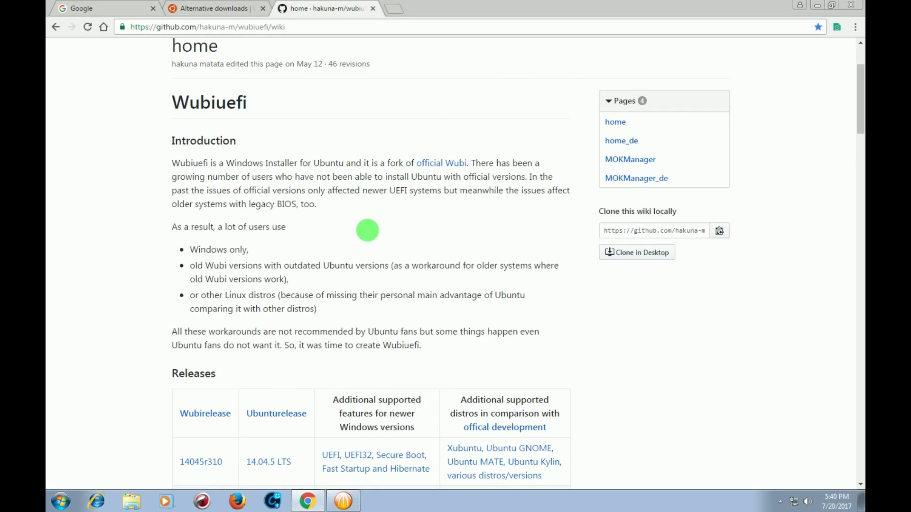
scroll(367, 231, down, 6)
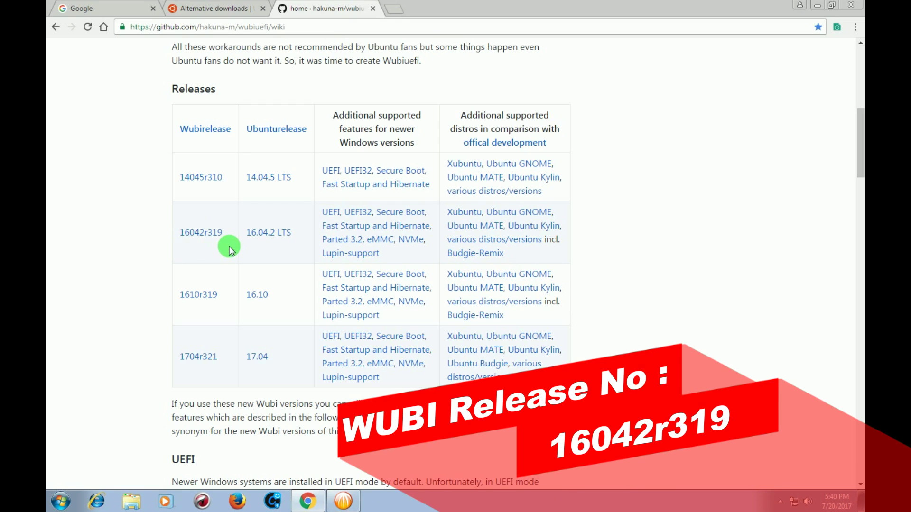
click(205, 235)
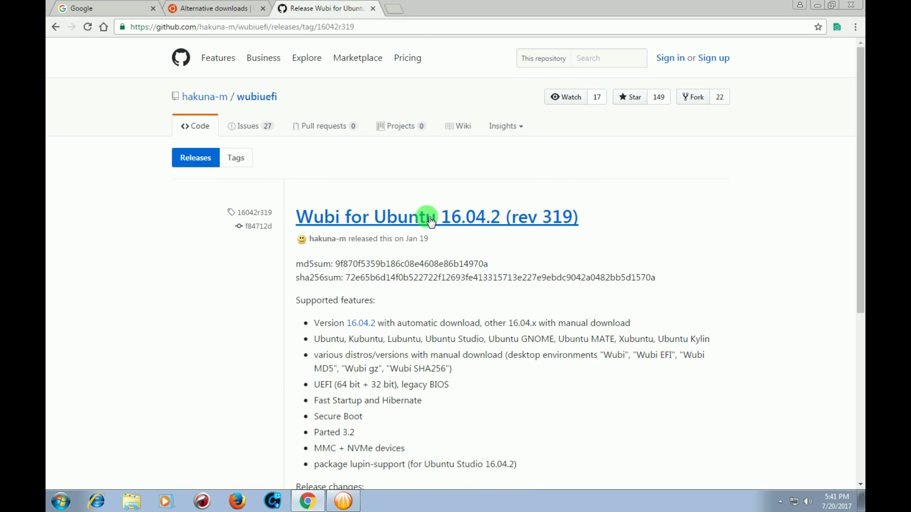
scroll(462, 300, down, 2)
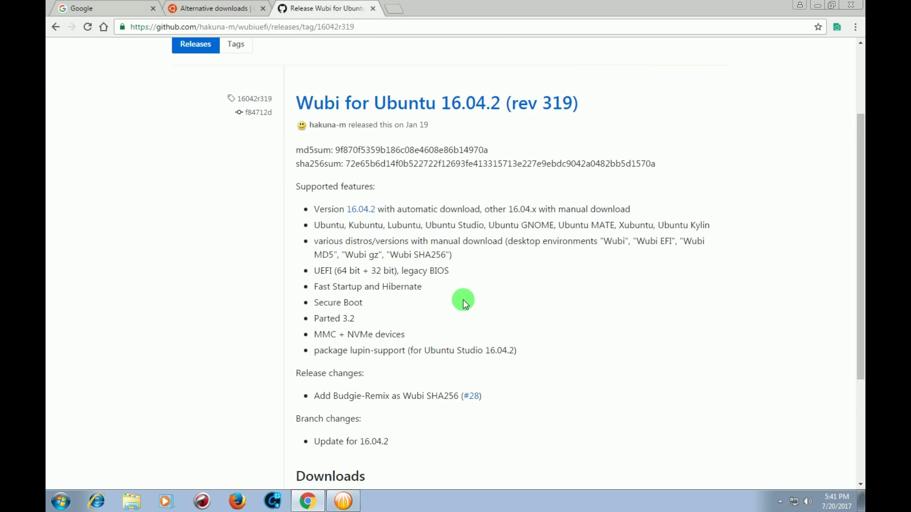
scroll(463, 300, down, 3)
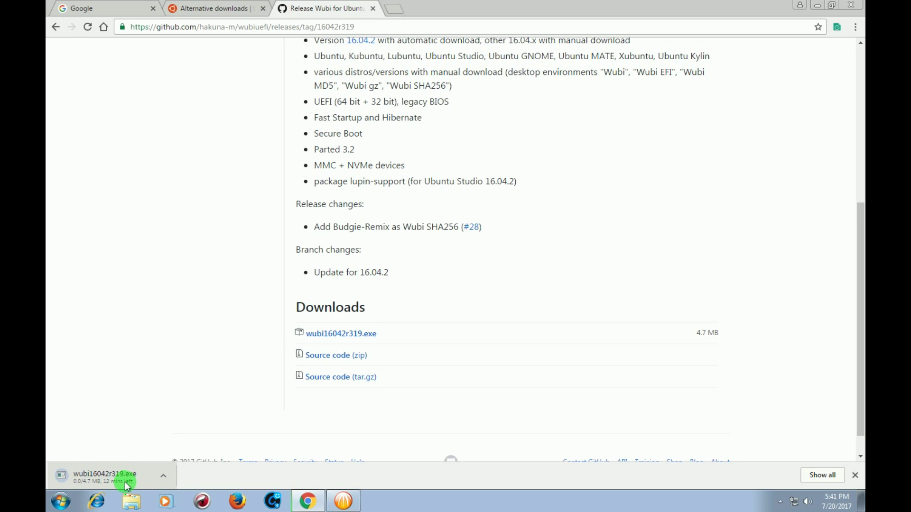
Step: Cancel the wubi16042r319.exe download and minimize the browser
click(163, 478)
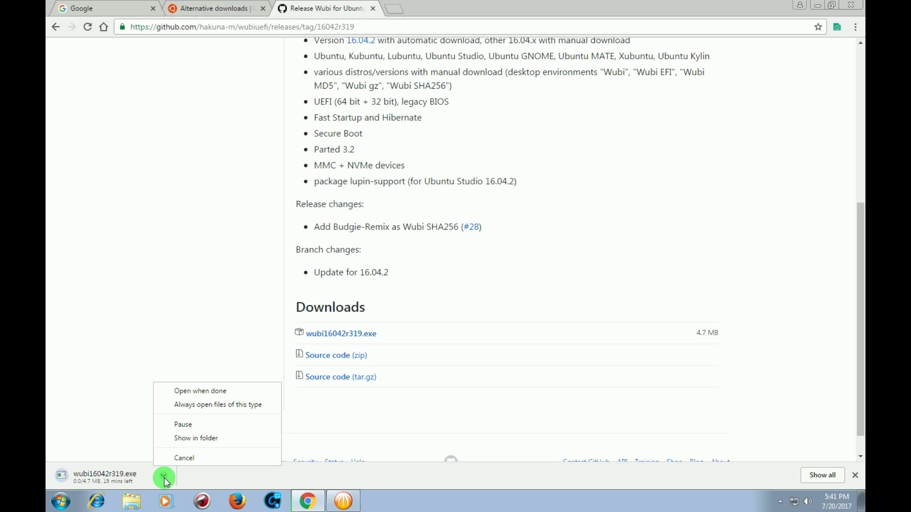
click(189, 458)
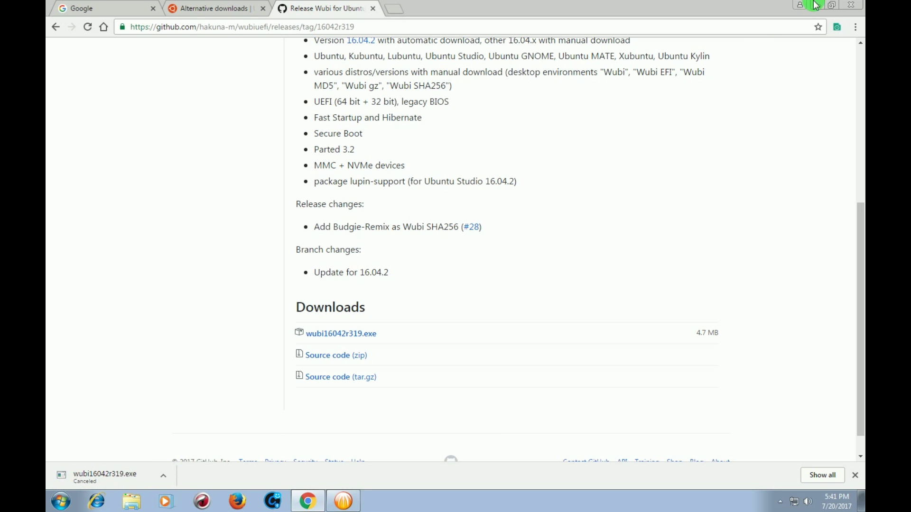
click(820, 6)
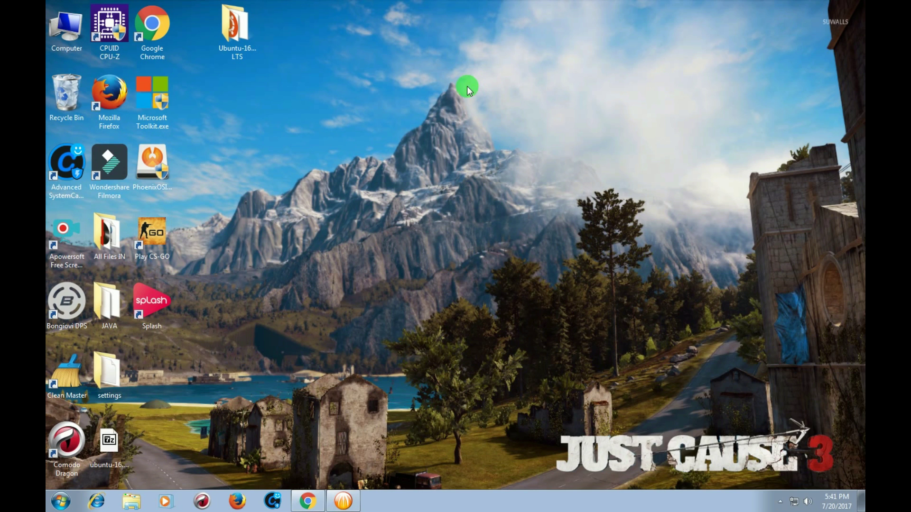
Step: Open the Ubuntu-16.04.2 LTS folder on the desktop and enlarge the icons of the ISO and Wubi files
double_click(242, 46)
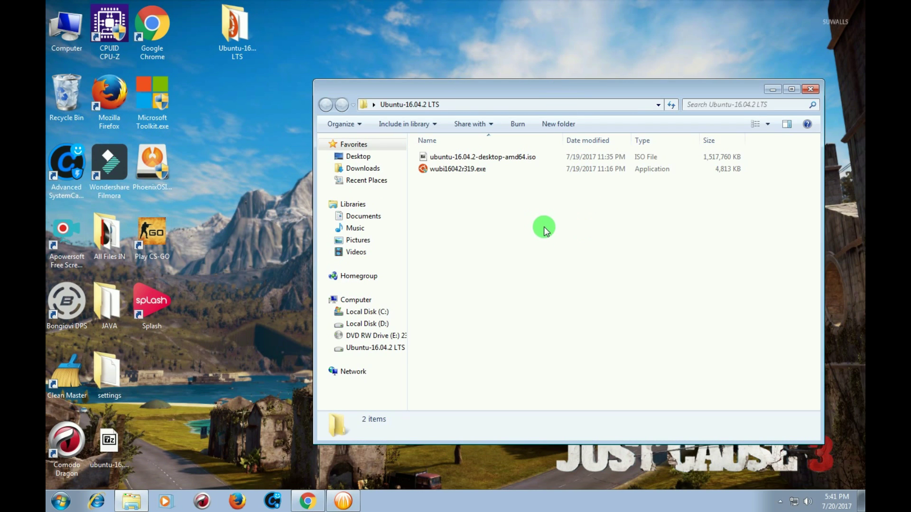
click(465, 157)
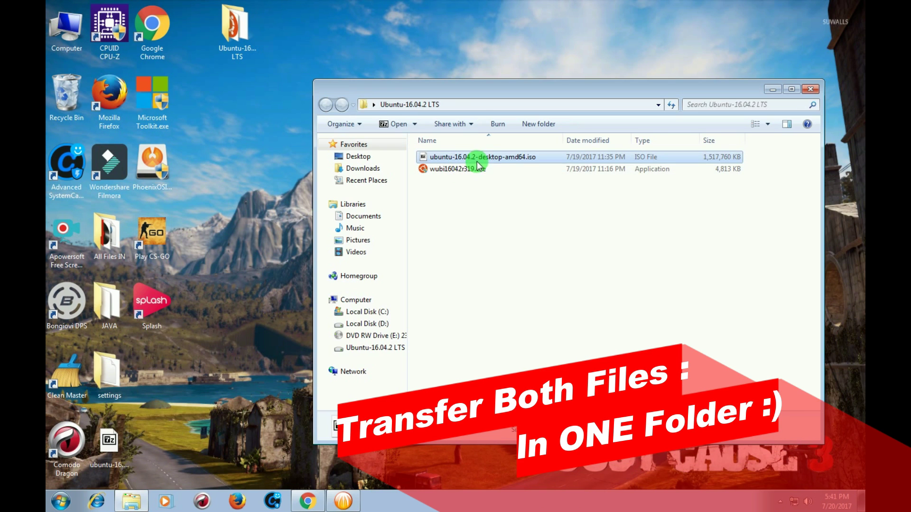
ctrl+scroll(495, 300, up, 3)
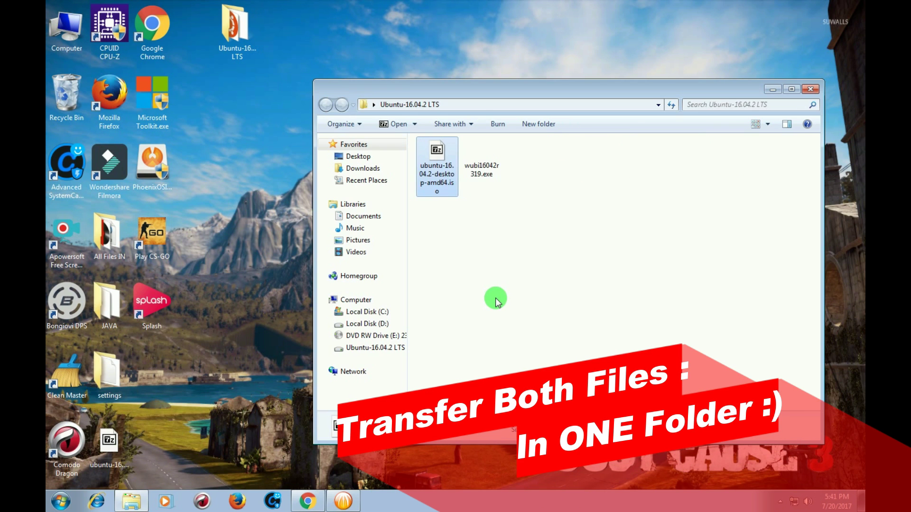
ctrl+scroll(495, 300, up, 2)
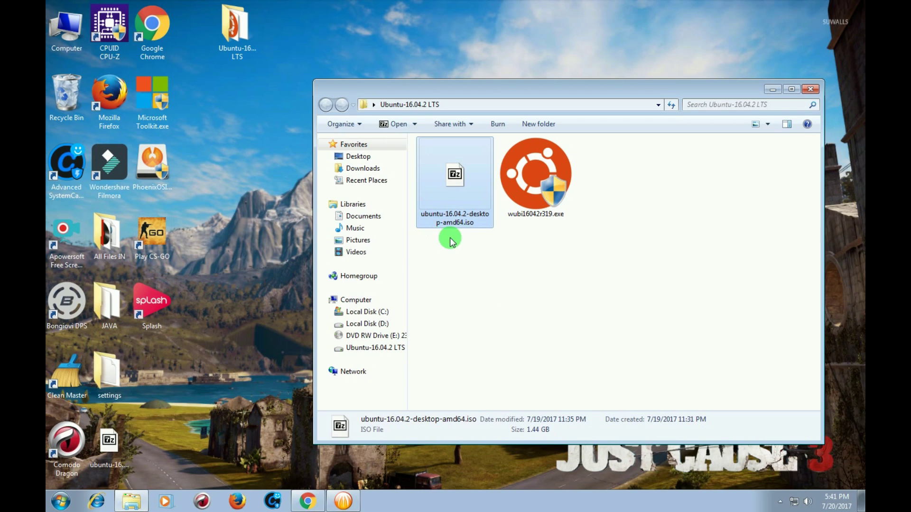
Step: Run wubi16042r319.exe from the Ubuntu-16.04.2 LTS folder as administrator
click(539, 209)
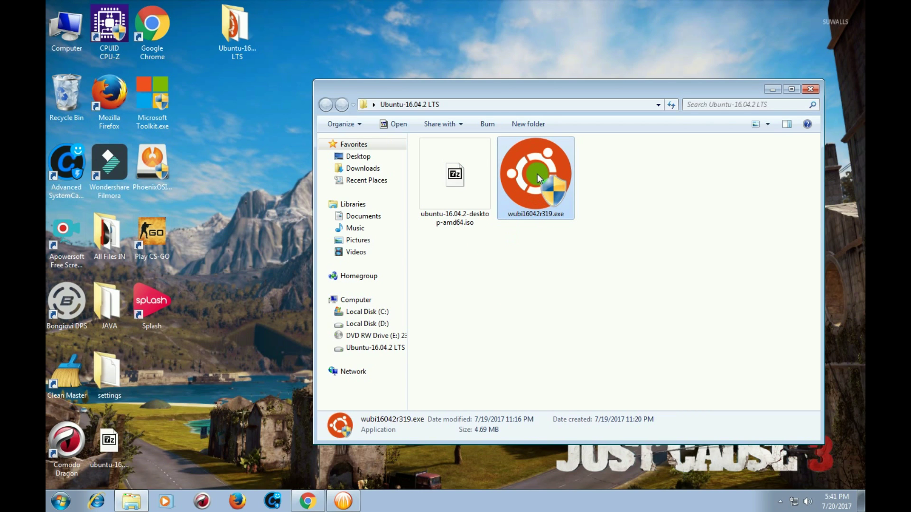
right_click(539, 177)
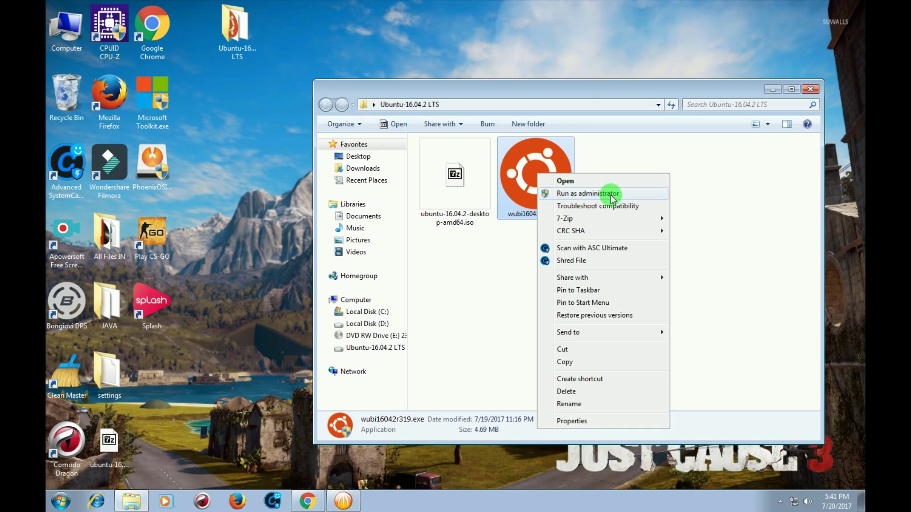
click(578, 194)
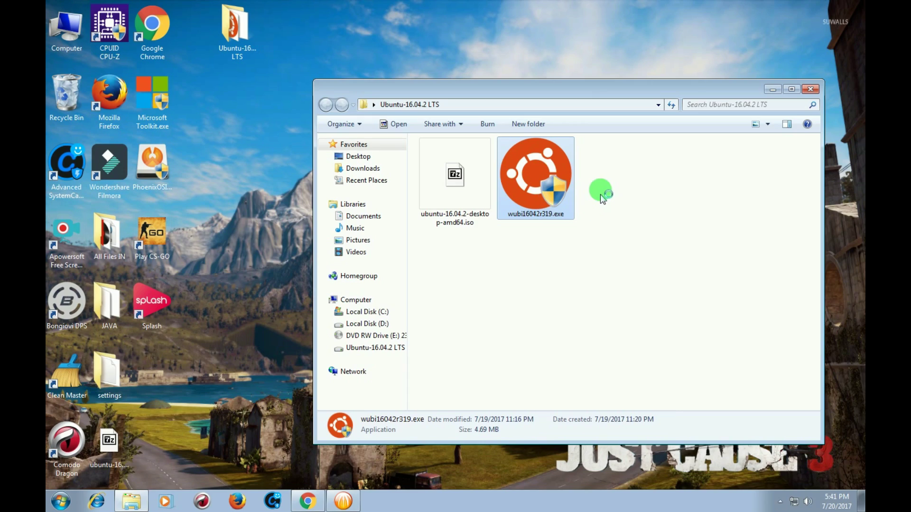